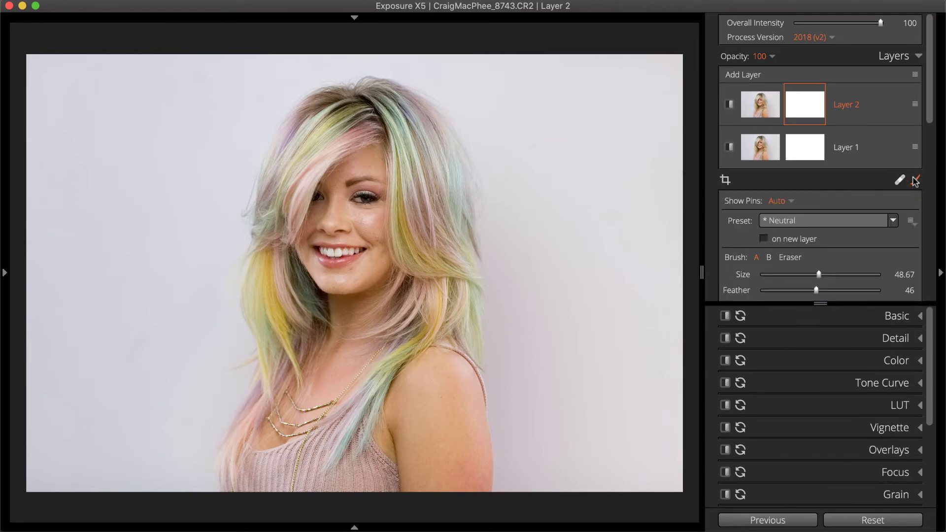
- Apply the Soften Skin brush preset to Layer 2 and constrain its mask to the skin hue sampled from the shoulder
{"action": "left_click", "coordinate": [873, 225]}
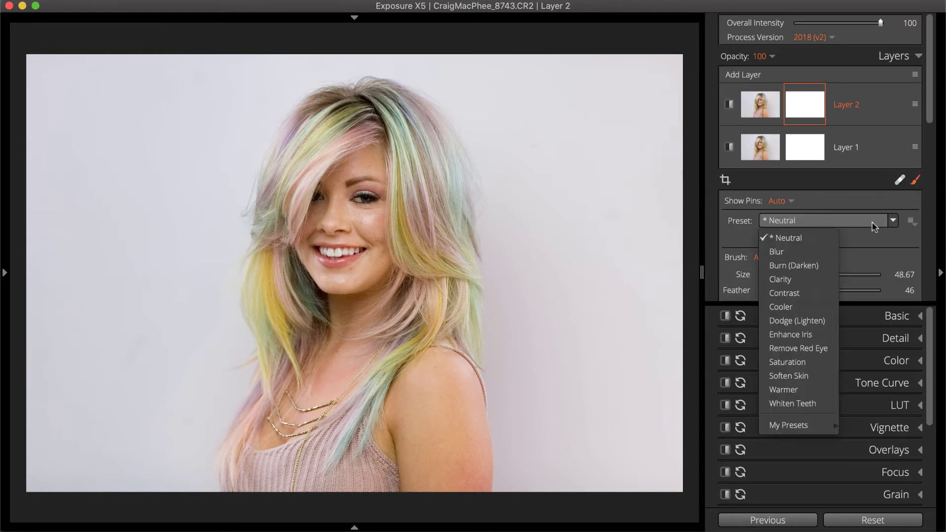
{"action": "left_click", "coordinate": [829, 377]}
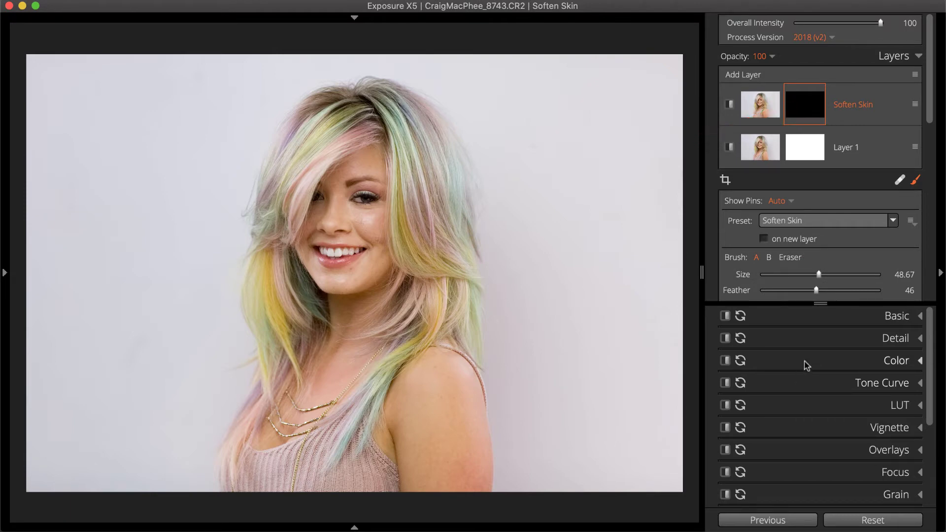
{"action": "left_click_drag", "start_coordinate": [834, 302], "coordinate": [787, 463]}
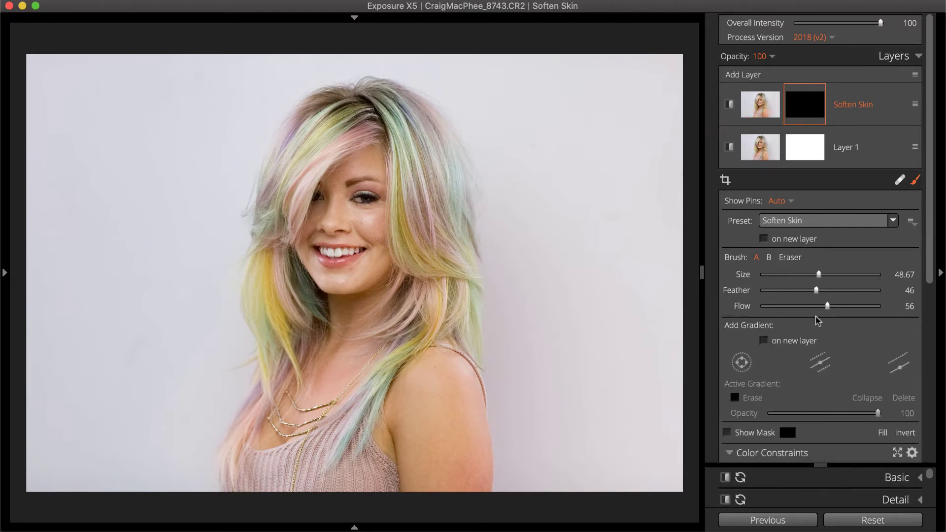
{"action": "left_click", "coordinate": [783, 453]}
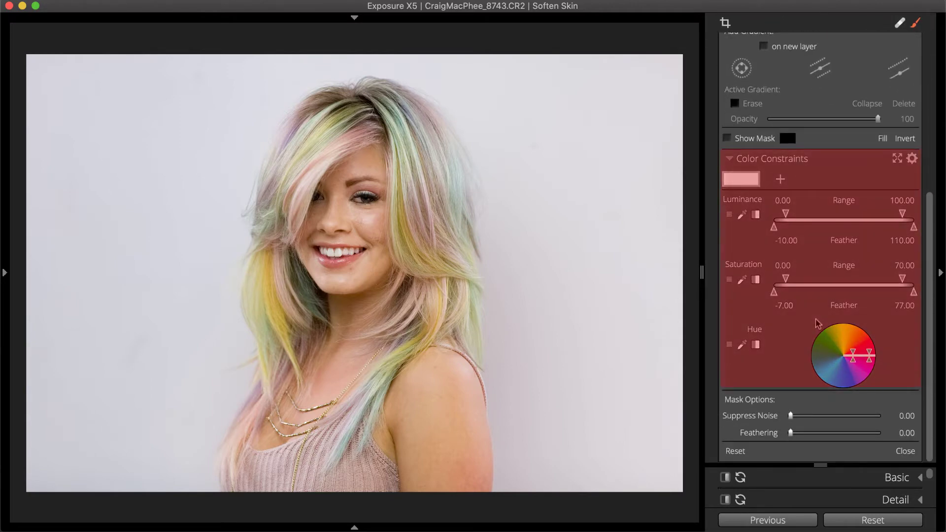
{"action": "left_click", "coordinate": [741, 344]}
{"action": "left_click", "coordinate": [419, 371]}
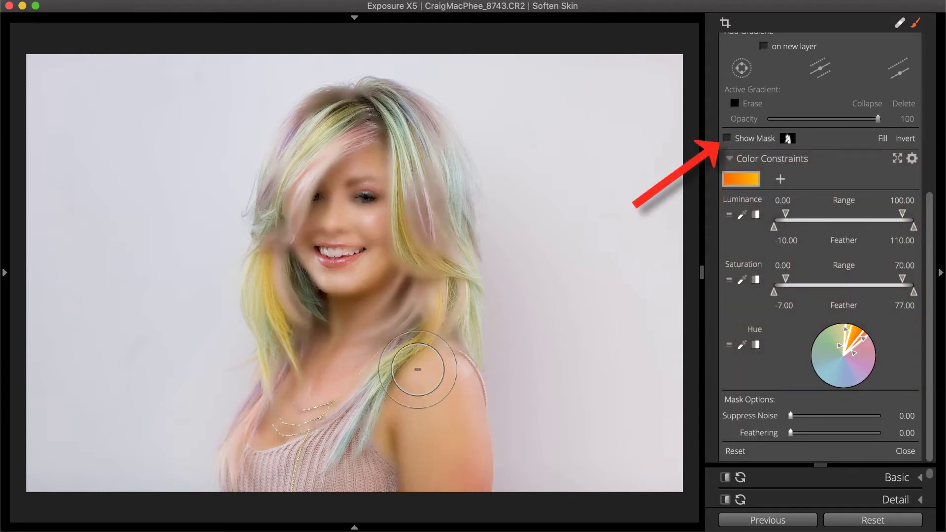
- With the mask overlay on, narrow the skin mask to luminance range 54.65–66.20 and saturation range 26.82–39.24, feathering both, then hide the overlay
{"action": "left_click", "coordinate": [727, 138]}
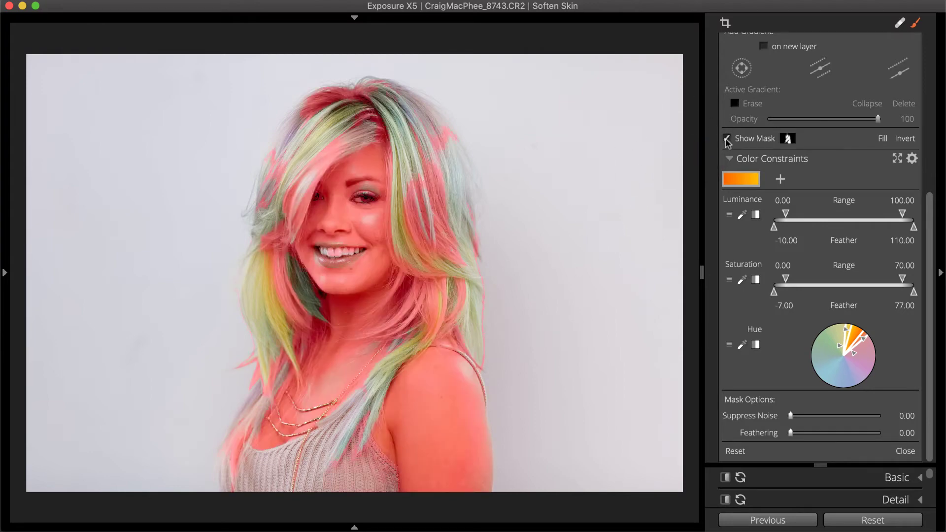
{"action": "left_click_drag", "start_coordinate": [773, 227], "coordinate": [829, 227]}
{"action": "left_click_drag", "start_coordinate": [913, 226], "coordinate": [879, 226]}
{"action": "left_click_drag", "start_coordinate": [785, 279], "coordinate": [800, 292]}
{"action": "mouse_move", "coordinate": [902, 279]}
{"action": "left_mouse_down"}
{"action": "mouse_move", "coordinate": [851, 278]}
{"action": "mouse_move", "coordinate": [891, 291]}
{"action": "left_mouse_up"}
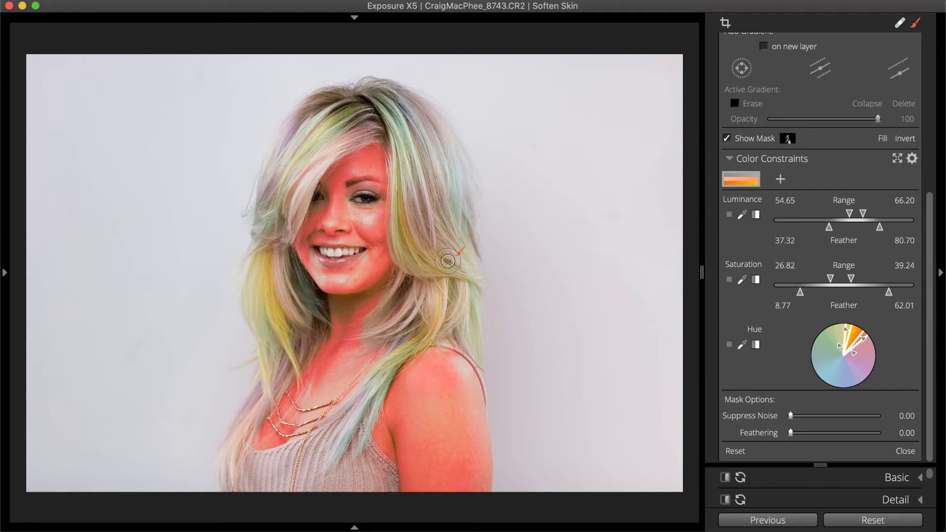
{"action": "left_click", "coordinate": [727, 139]}
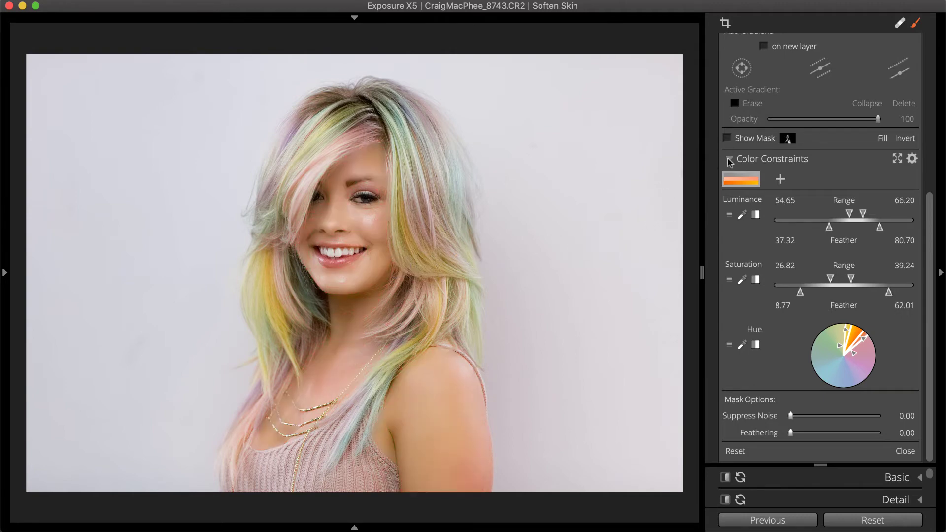
{"action": "scroll", "coordinate": [734, 177], "scroll_direction": "up", "scroll_amount": 5}
{"action": "scroll", "coordinate": [734, 177], "scroll_direction": "up", "scroll_amount": 3}
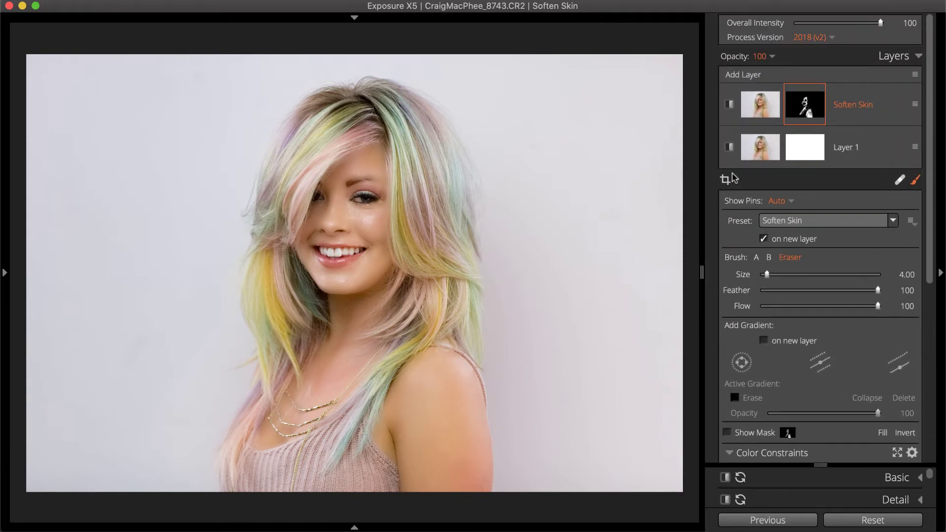
- Set the Soften Skin layer's Focus blur to opacity 75 and radius 19.12
{"action": "mouse_move", "coordinate": [763, 105]}
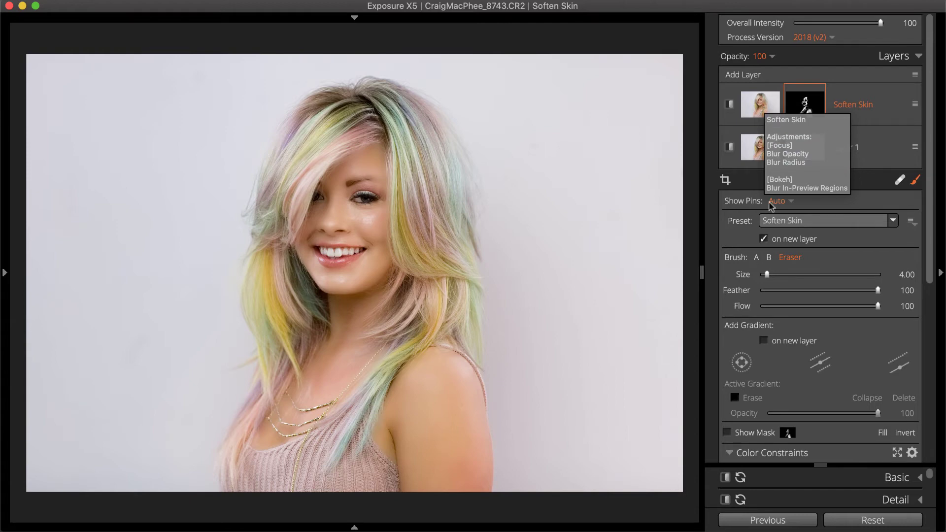
{"action": "left_click_drag", "start_coordinate": [761, 464], "coordinate": [798, 195]}
{"action": "left_click", "coordinate": [867, 364]}
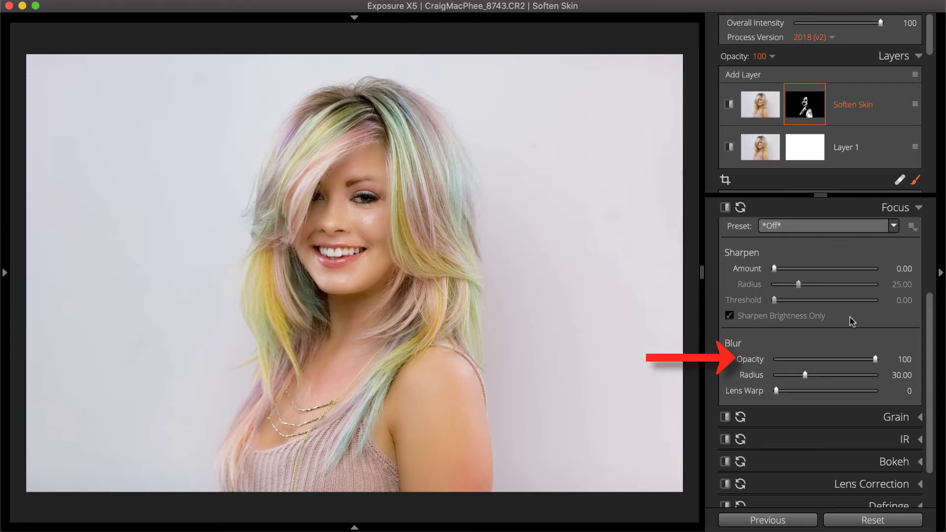
{"action": "left_click_drag", "start_coordinate": [875, 359], "coordinate": [793, 380]}
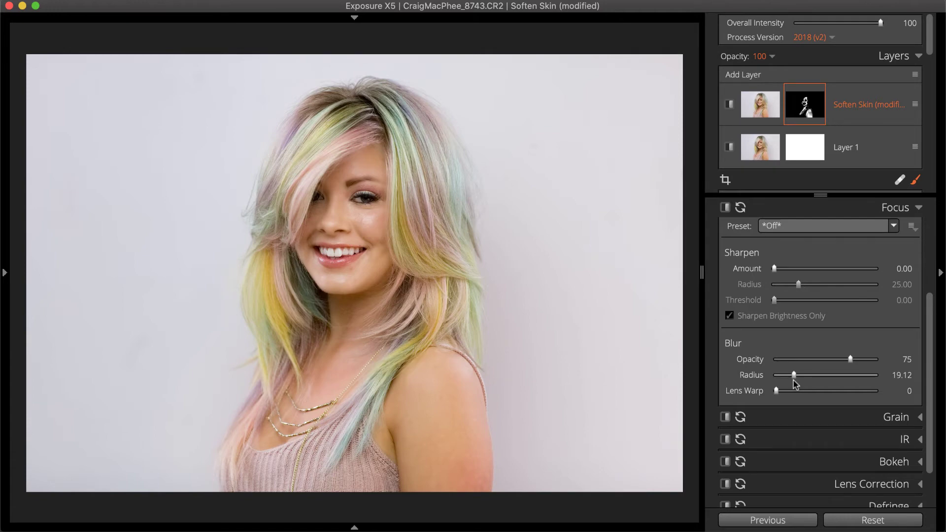
- Check the face at 1:1 and lower the Soften Skin layer's blur opacity to 58
{"action": "mouse_move", "coordinate": [3, 127]}
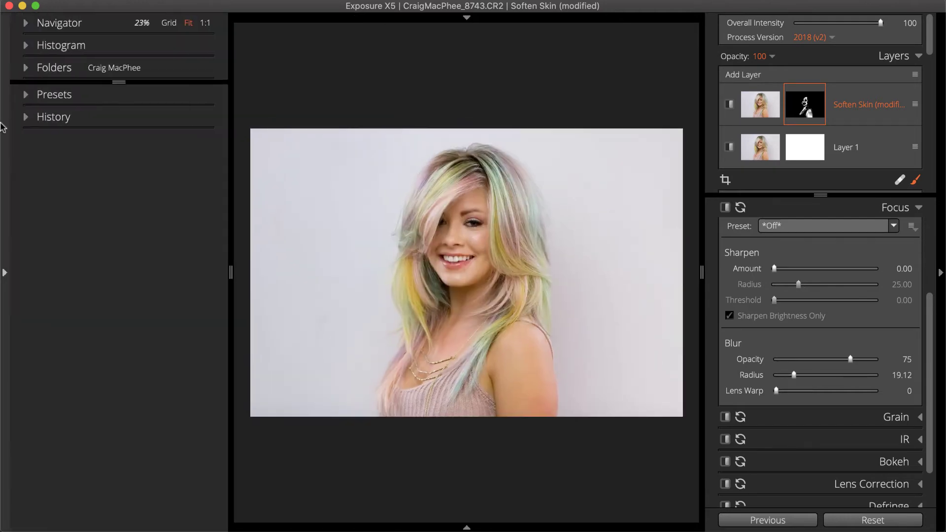
{"action": "left_click", "coordinate": [205, 22]}
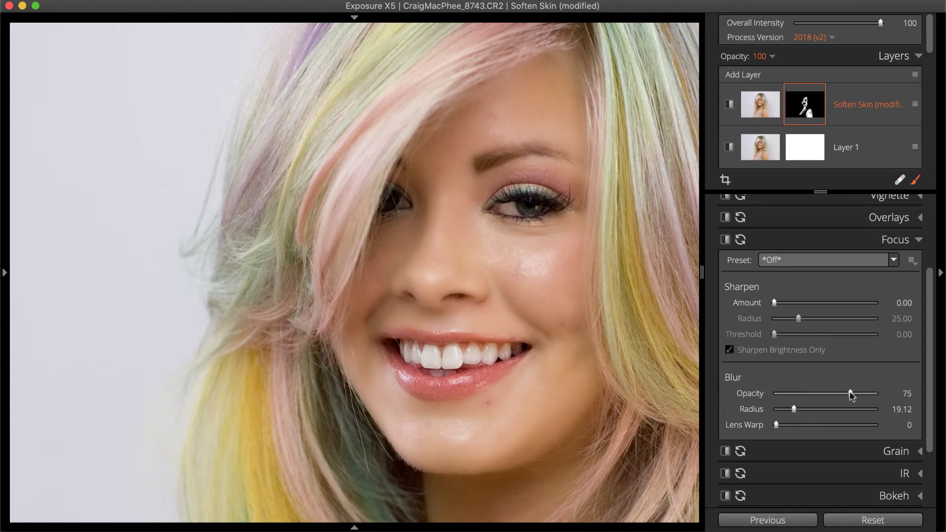
{"action": "left_click_drag", "start_coordinate": [849, 392], "coordinate": [837, 392]}
{"action": "left_click_drag", "start_coordinate": [837, 393], "coordinate": [833, 393]}
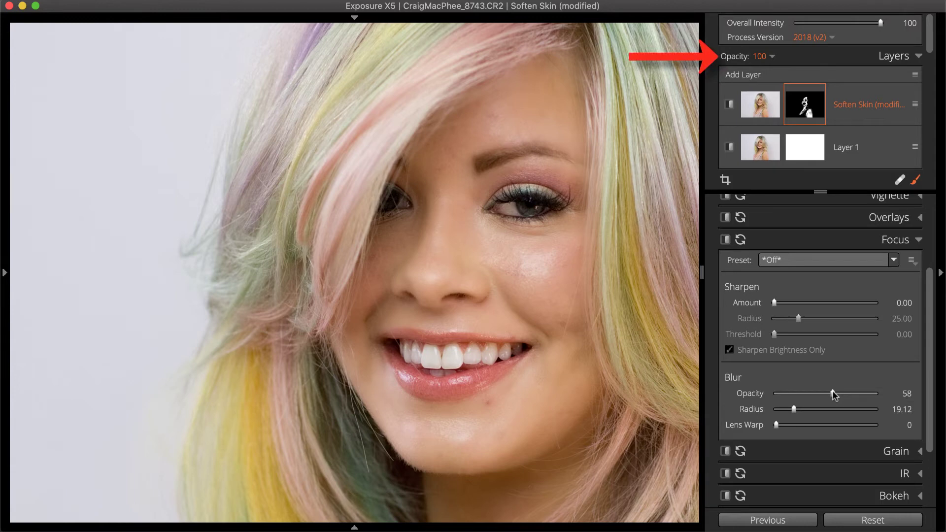
{"action": "left_click", "coordinate": [901, 239]}
- Set the overall opacity of the Soften Skin layer to 85
{"action": "left_click", "coordinate": [759, 56]}
{"action": "left_click_drag", "start_coordinate": [881, 79], "coordinate": [863, 79]}
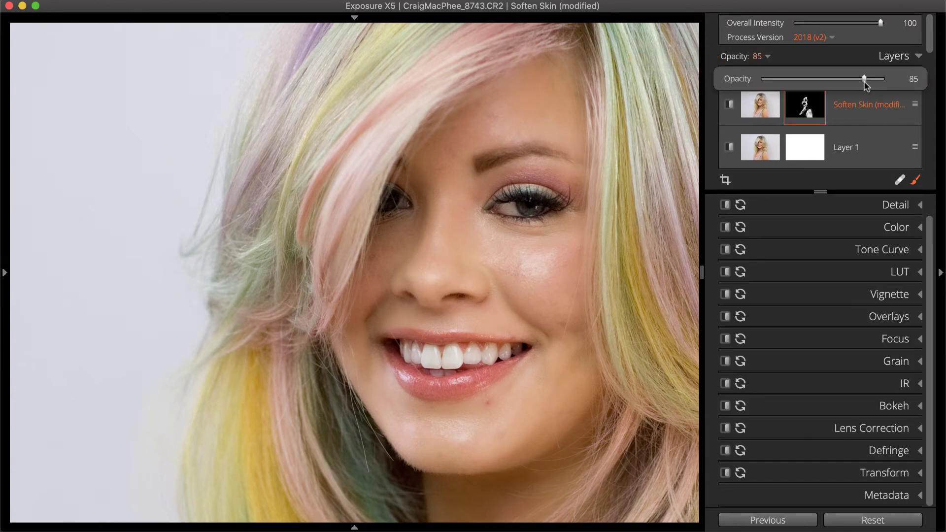
{"action": "left_click", "coordinate": [858, 61]}
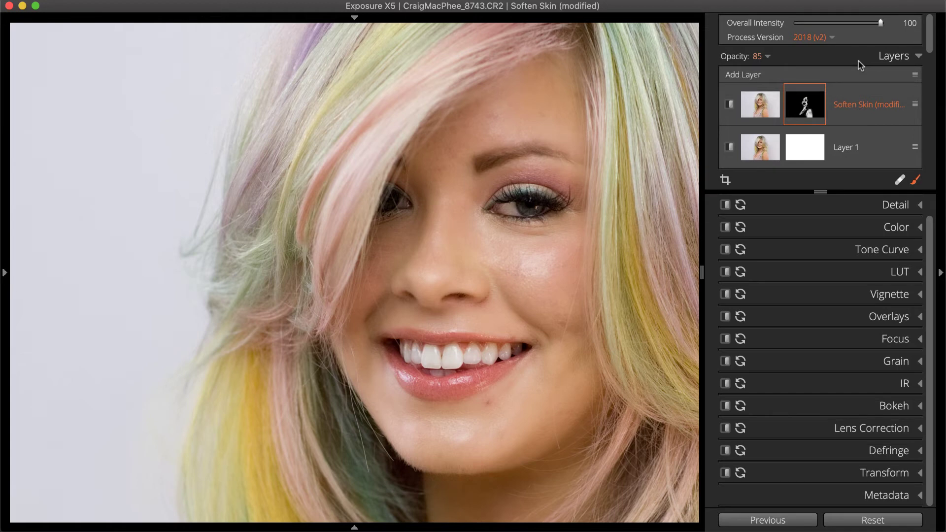
- Heal the blemishes below the lower lip, on the forehead and on the cheek with a small healing brush
{"action": "left_click", "coordinate": [899, 180]}
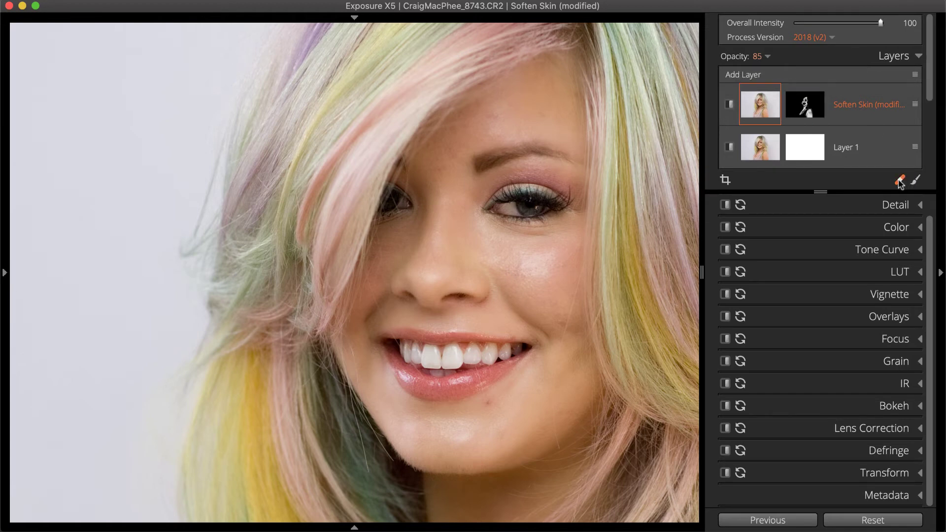
{"action": "key", "text": "bracketleft"}
{"action": "key", "text": "bracketleft"}
{"action": "key", "text": "bracketleft"}
{"action": "key", "text": "bracketleft"}
{"action": "left_click", "coordinate": [491, 401]}
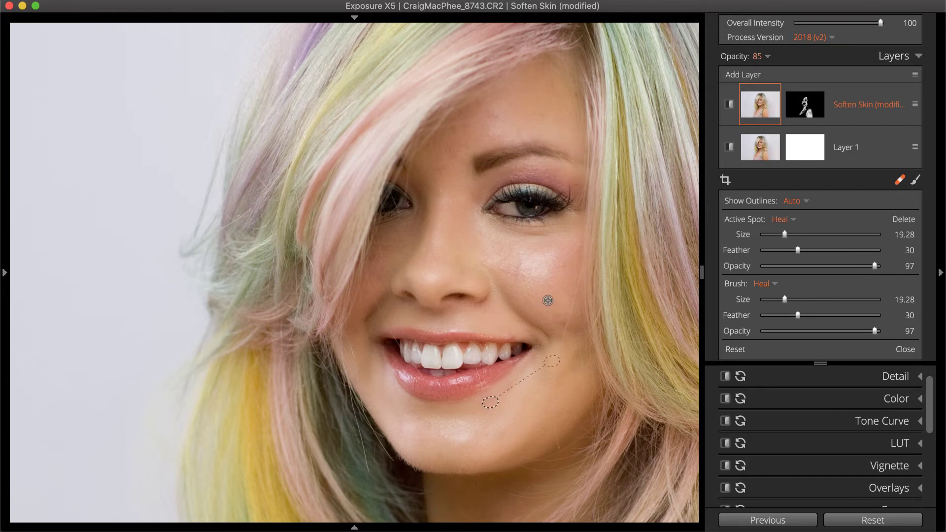
{"action": "left_click", "coordinate": [495, 117]}
{"action": "left_click_drag", "start_coordinate": [562, 333], "coordinate": [563, 313]}
{"action": "left_click", "coordinate": [899, 180]}
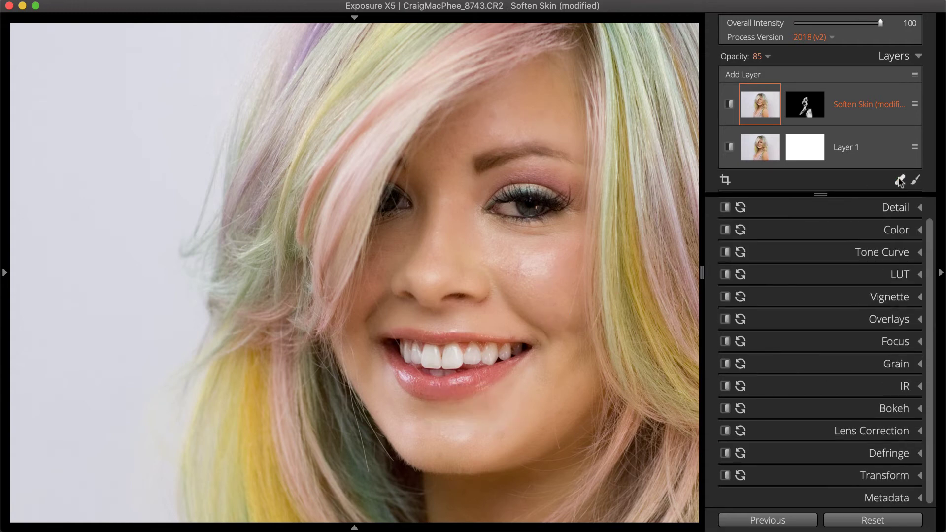
- Fit the whole photo in view and add a new layer named Red Skin
{"action": "key", "text": "super+0"}
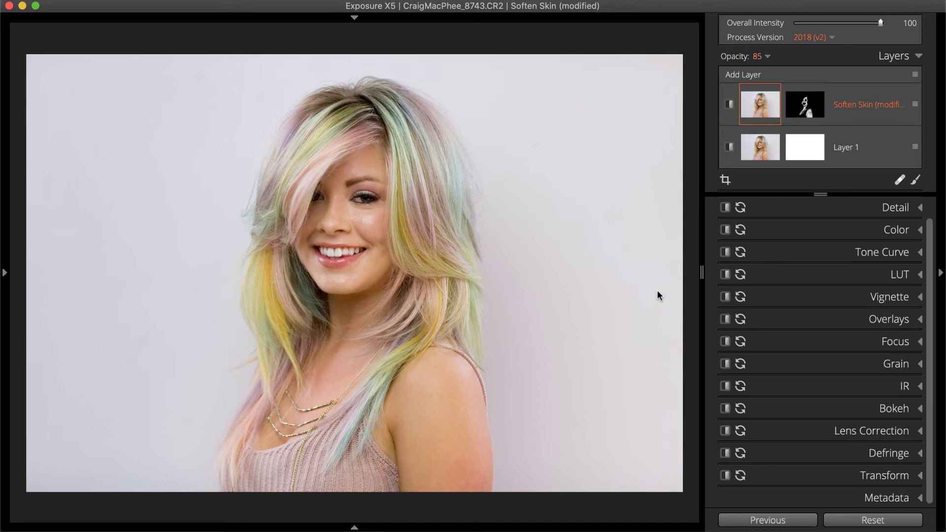
{"action": "left_click", "coordinate": [743, 76]}
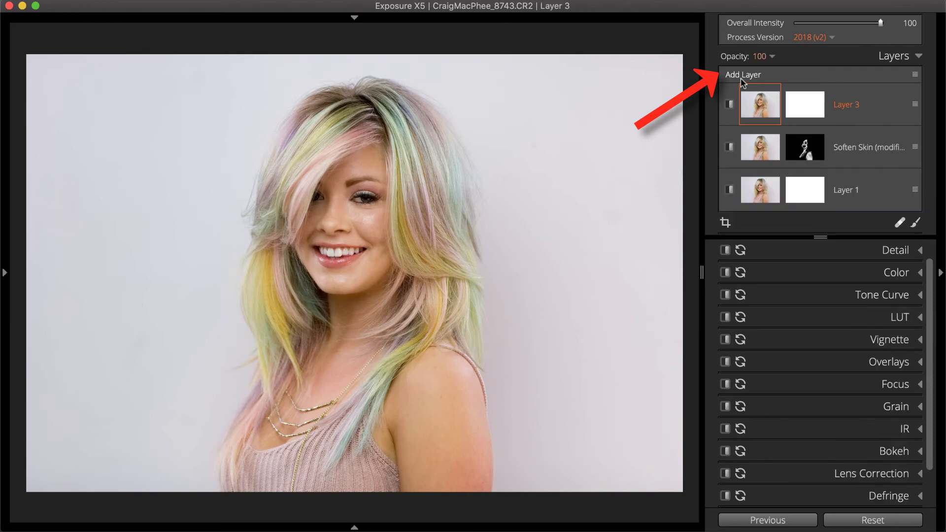
{"action": "double_click", "coordinate": [842, 104]}
{"action": "type", "text": "Red Skin"}
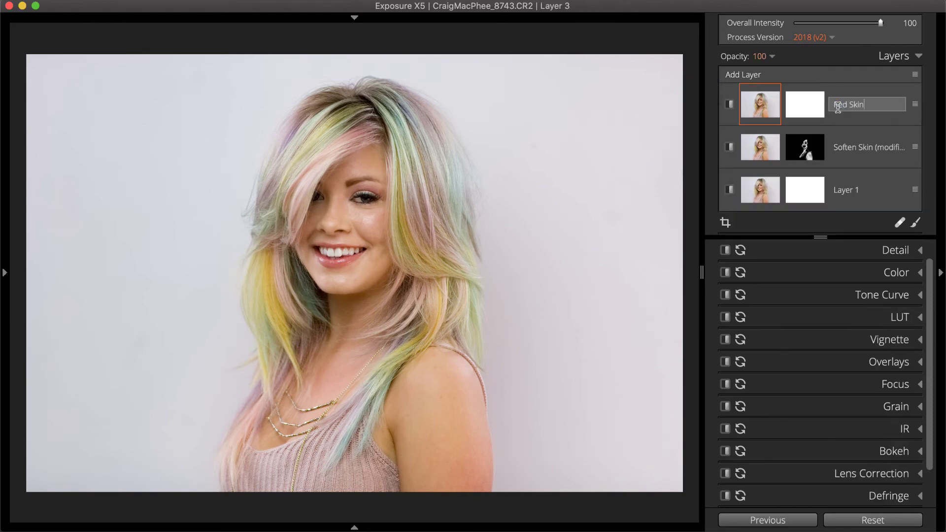
- Boost the saturation of Layer 1 to 39 to exaggerate the skin colours
{"action": "left_click", "coordinate": [877, 193]}
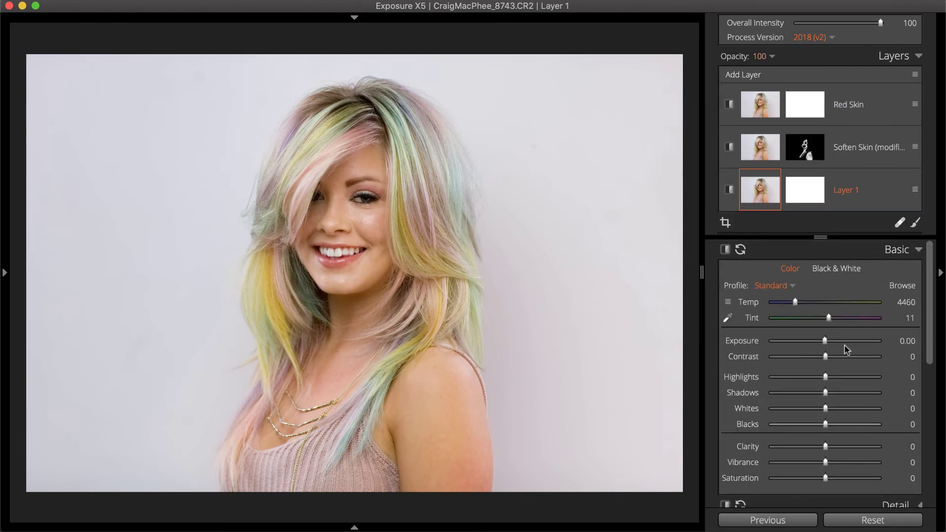
{"action": "left_click_drag", "start_coordinate": [825, 478], "coordinate": [846, 481]}
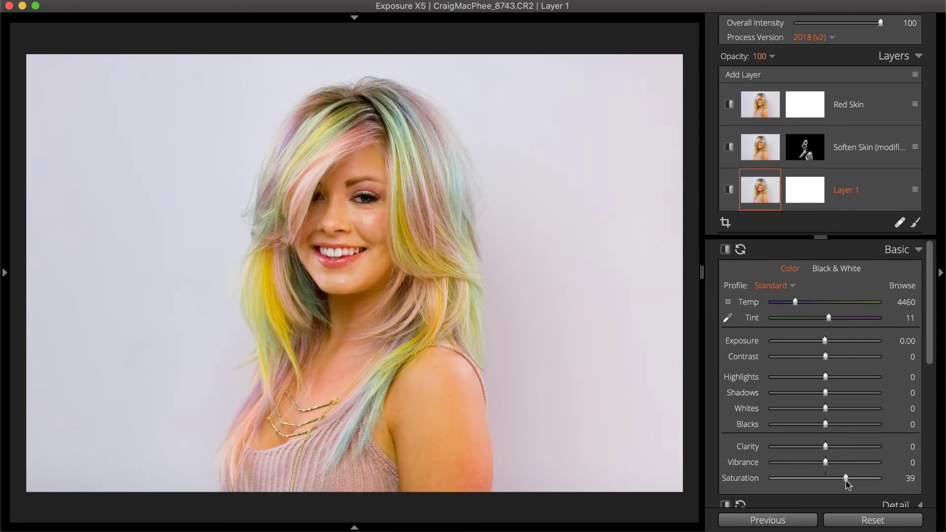
{"action": "left_click", "coordinate": [892, 252]}
- Constrain the Red Skin layer's mask to the reddish hue sampled from the arm
{"action": "left_click", "coordinate": [812, 103]}
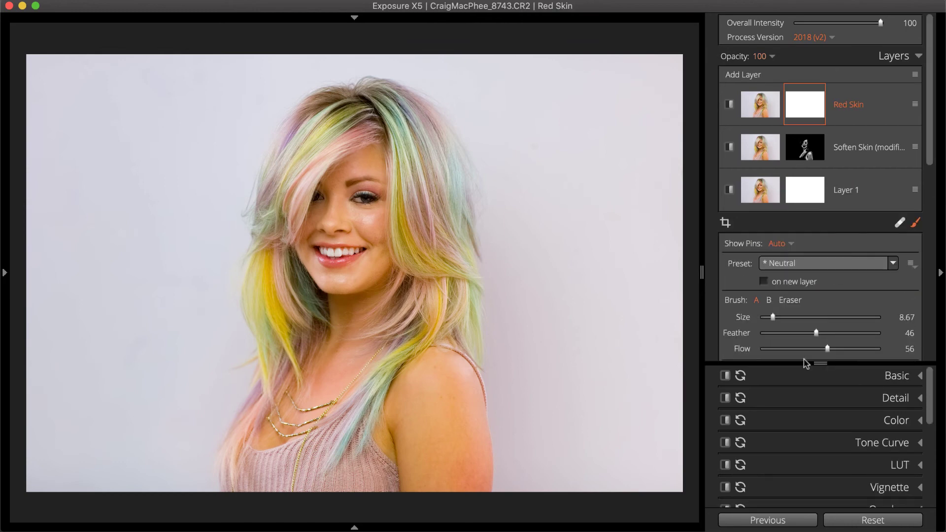
{"action": "scroll", "coordinate": [808, 325], "scroll_direction": "down", "scroll_amount": 10}
{"action": "scroll", "coordinate": [809, 308], "scroll_direction": "down", "scroll_amount": 5}
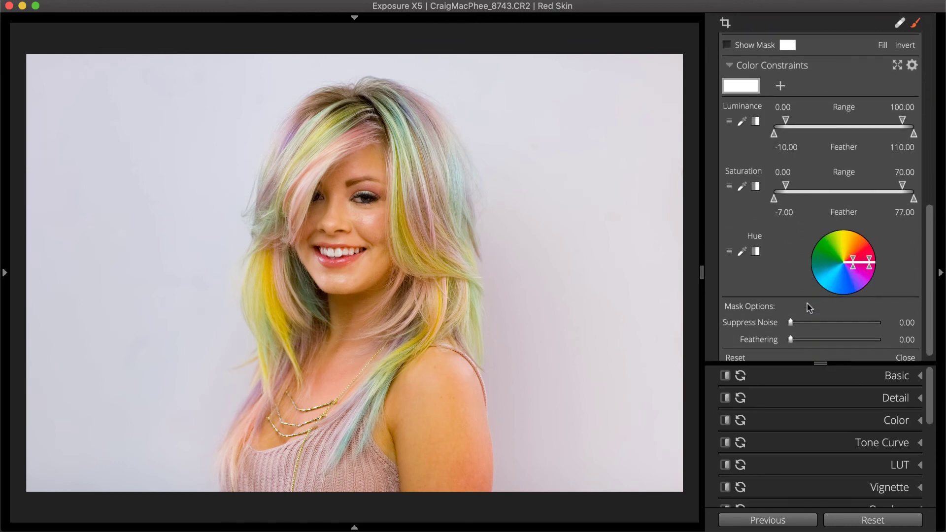
{"action": "left_click", "coordinate": [744, 251]}
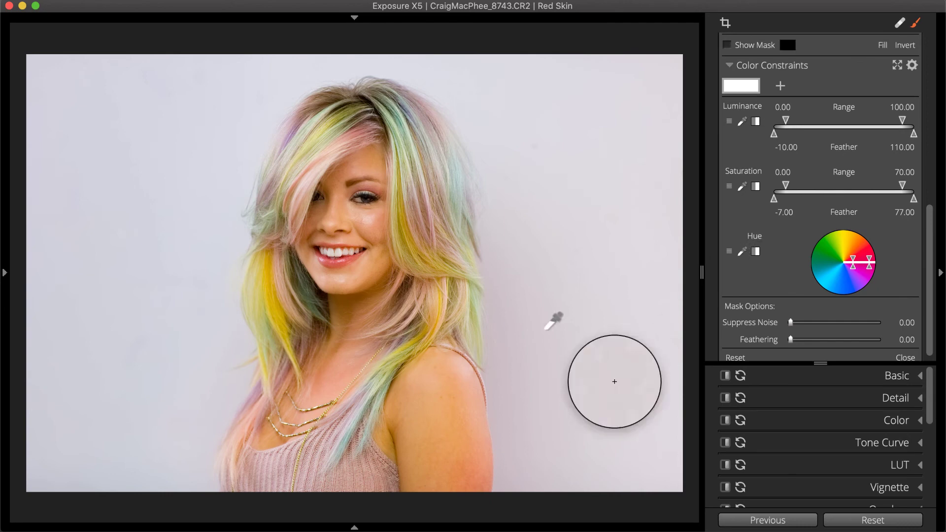
{"action": "left_click", "coordinate": [398, 429]}
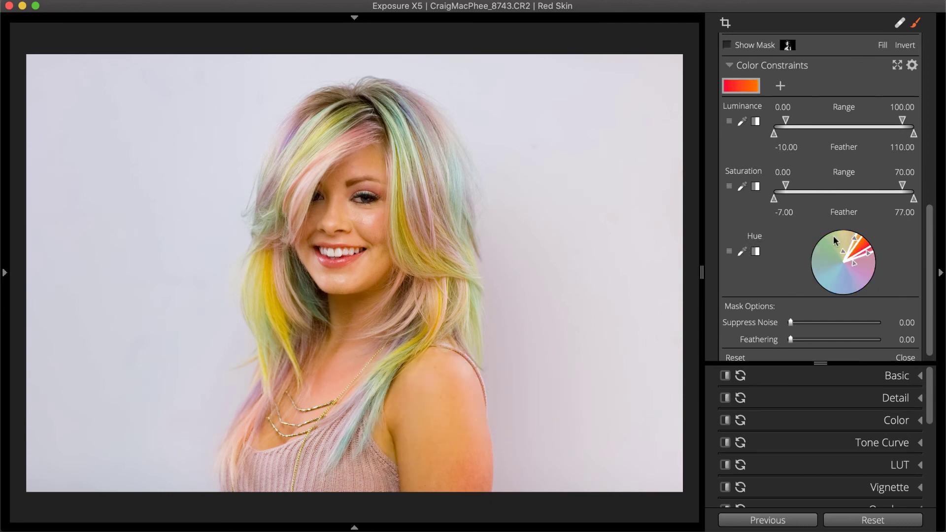
- Narrow the Red Skin mask's luminance range from both ends, starting at 49.01, and raise its lower saturation limit
{"action": "left_click_drag", "start_coordinate": [785, 119], "coordinate": [843, 108]}
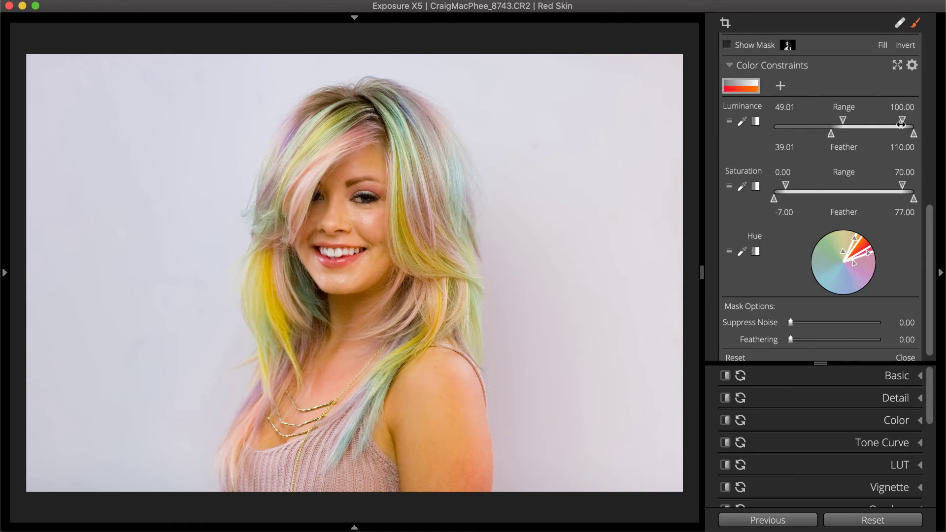
{"action": "left_click_drag", "start_coordinate": [902, 120], "coordinate": [860, 120]}
{"action": "left_click_drag", "start_coordinate": [785, 185], "coordinate": [855, 188]}
{"action": "scroll", "coordinate": [837, 148], "scroll_direction": "up", "scroll_amount": 8}
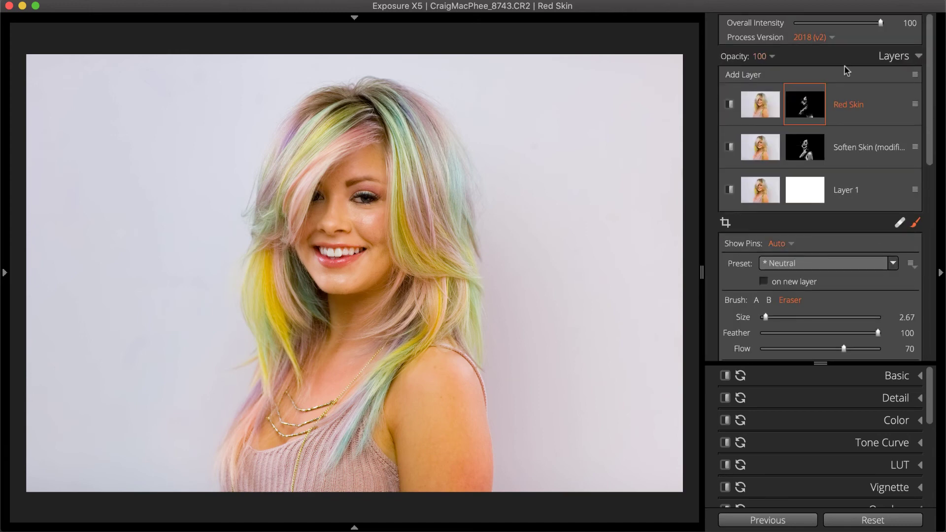
- Restore Layer 1's original saturation
{"action": "left_click", "coordinate": [760, 190]}
{"action": "left_click", "coordinate": [894, 249]}
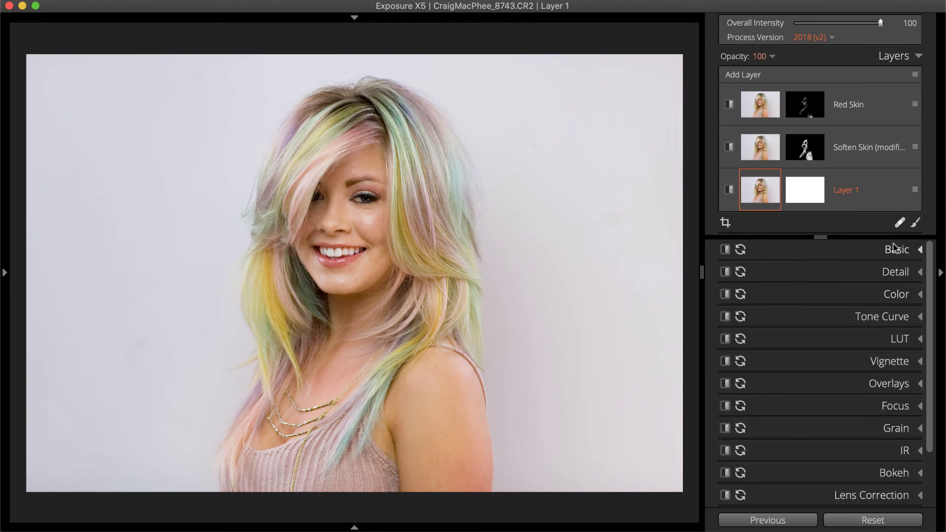
- On the Red Skin layer, shift the hue sampled from the chest skin to Reds 61 and Oranges 34
{"action": "left_click", "coordinate": [811, 111]}
{"action": "left_click", "coordinate": [828, 294]}
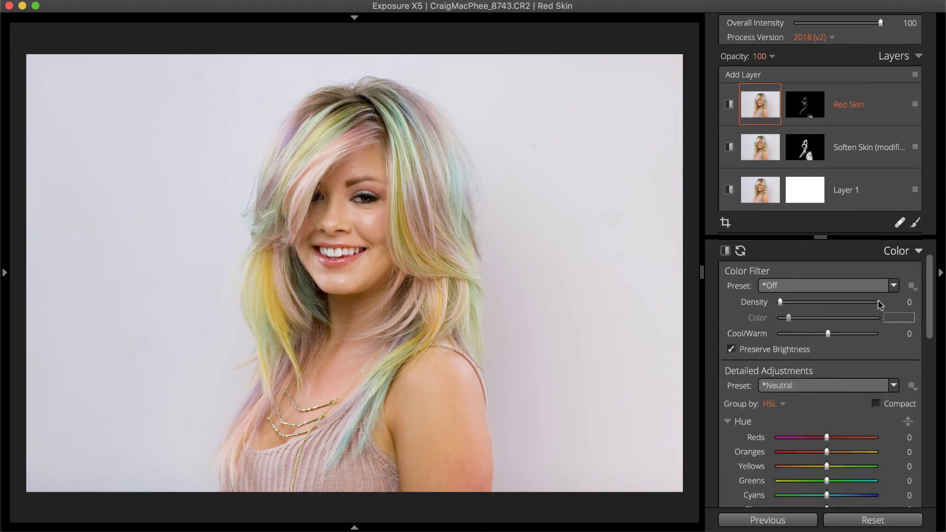
{"action": "scroll", "coordinate": [880, 303], "scroll_direction": "down", "scroll_amount": 3}
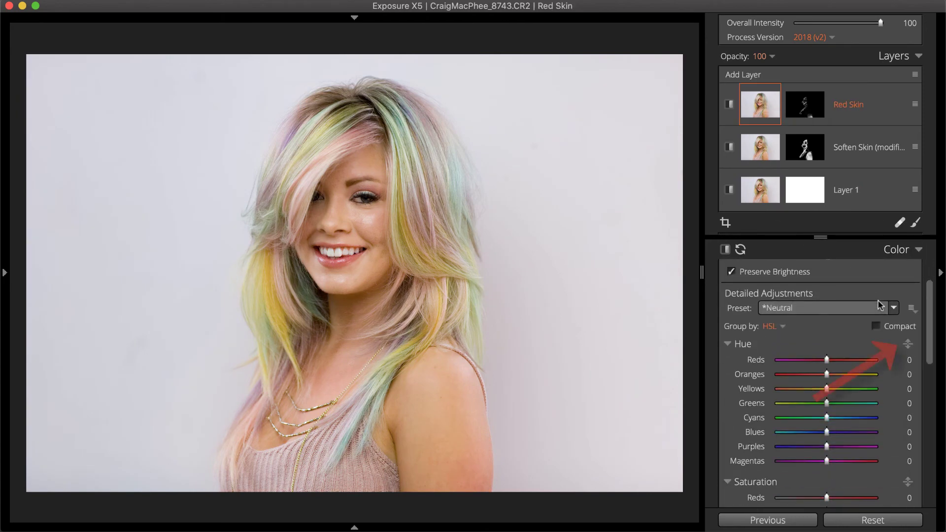
{"action": "left_click", "coordinate": [907, 344]}
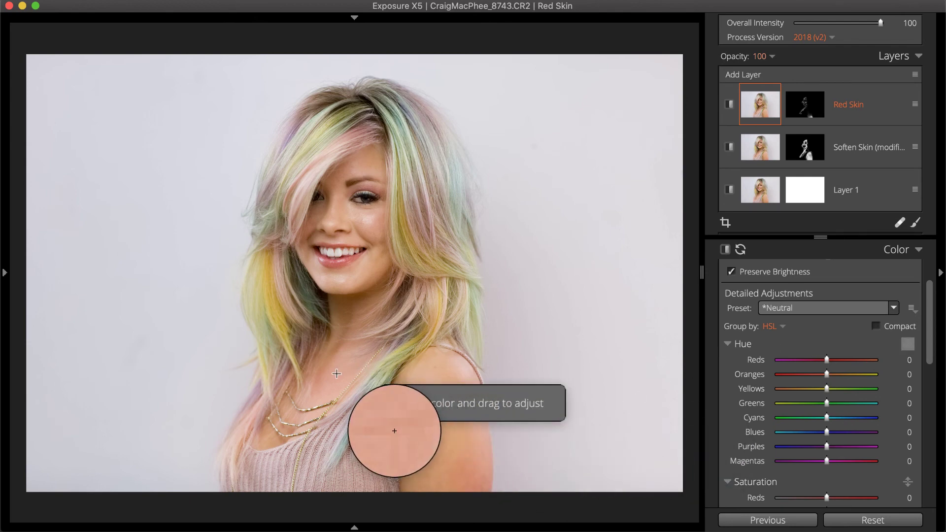
{"action": "left_click_drag", "start_coordinate": [334, 373], "coordinate": [338, 311]}
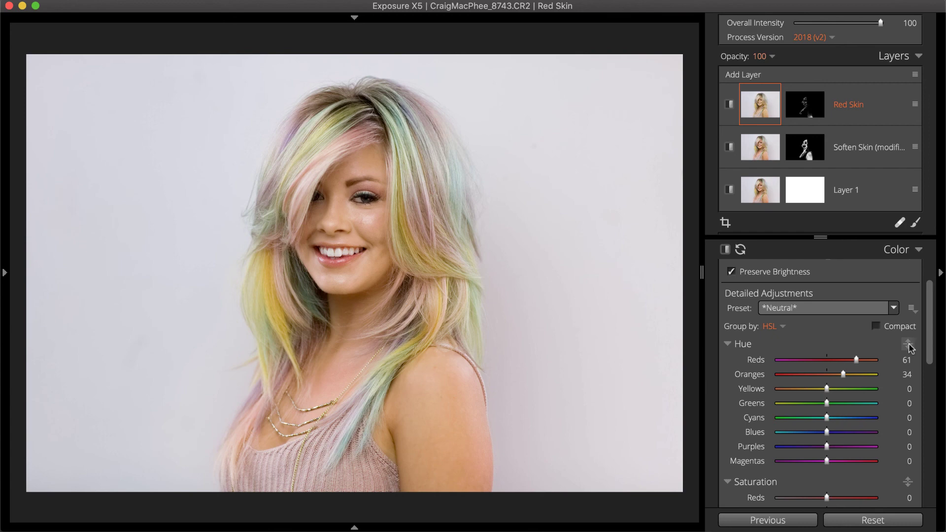
{"action": "left_click", "coordinate": [896, 257]}
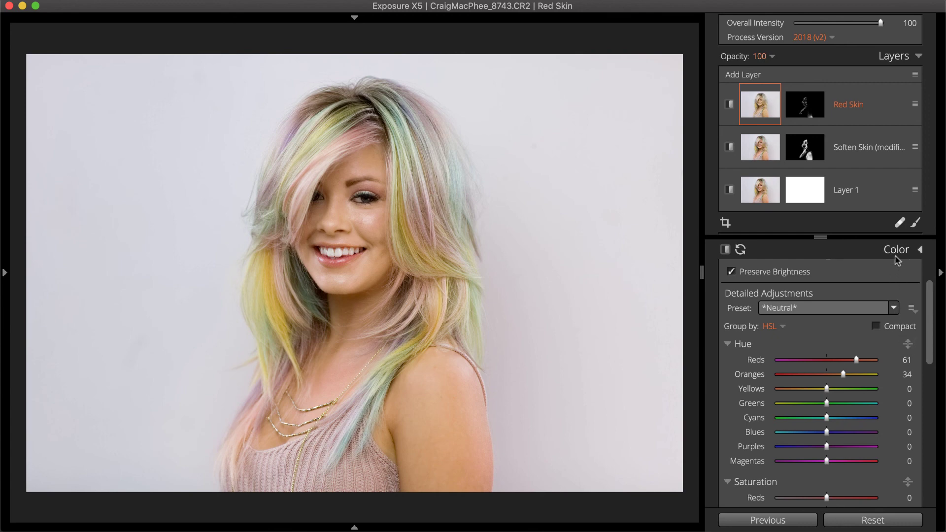